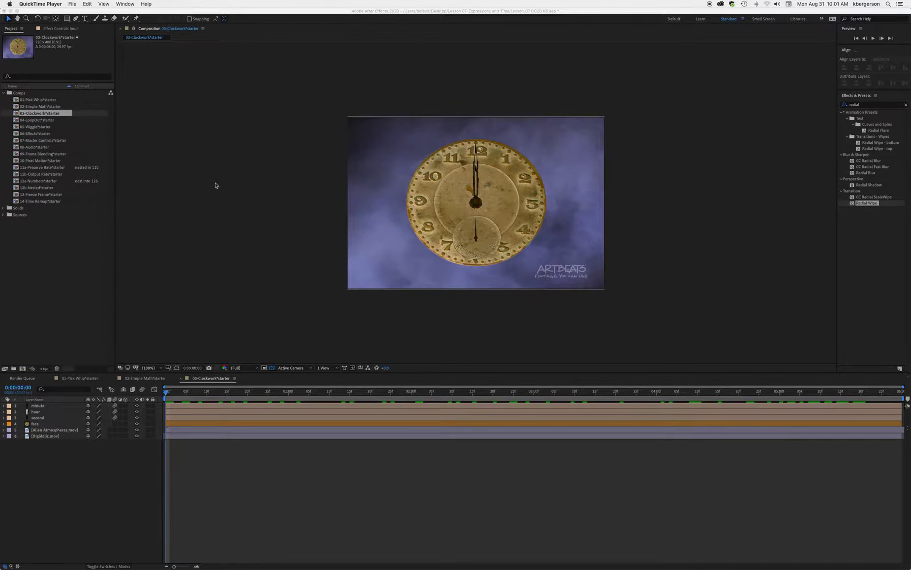
Step: Show the minute layer's Rotation and scrub the timeline to watch the hand turn
left_click(46, 410)
left_click(53, 407)
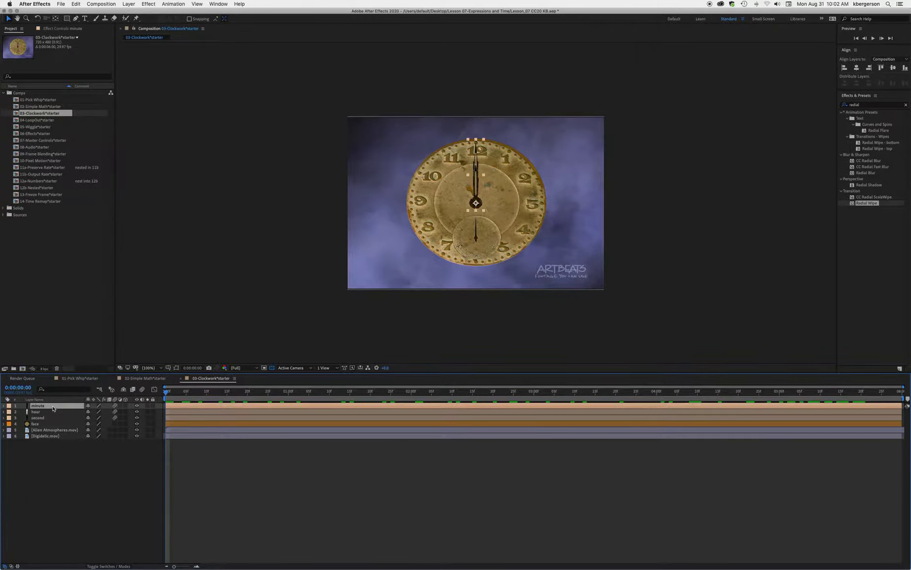
key("r")
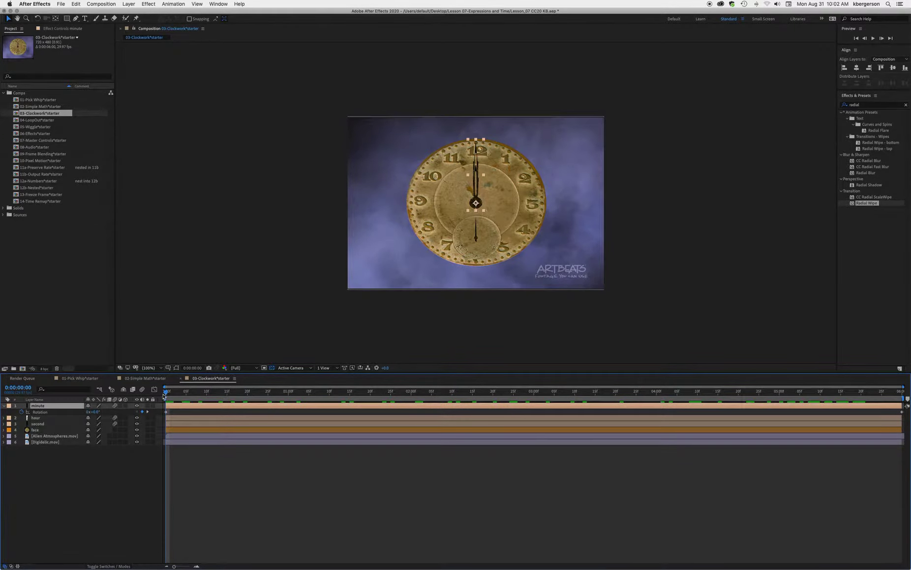
left_click_drag(165, 395, 143, 505)
Step: Reveal Rotation for the hour and second hand layers, then deselect them
left_click(58, 421)
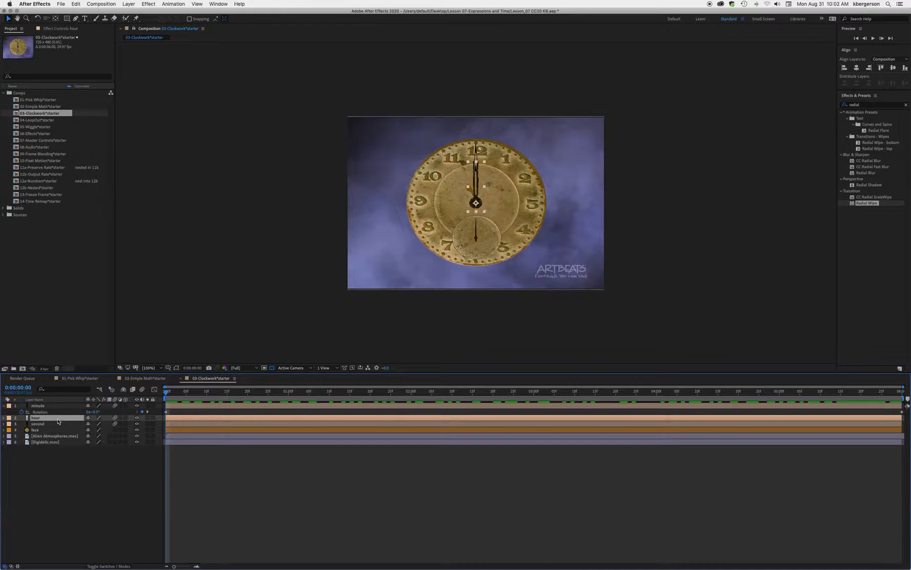
left_click(59, 425, "shift")
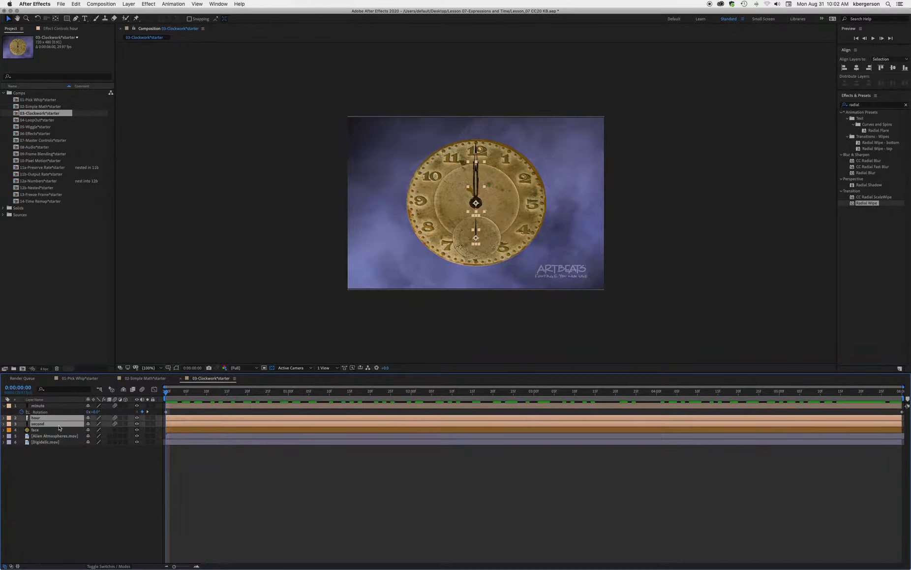
key("r")
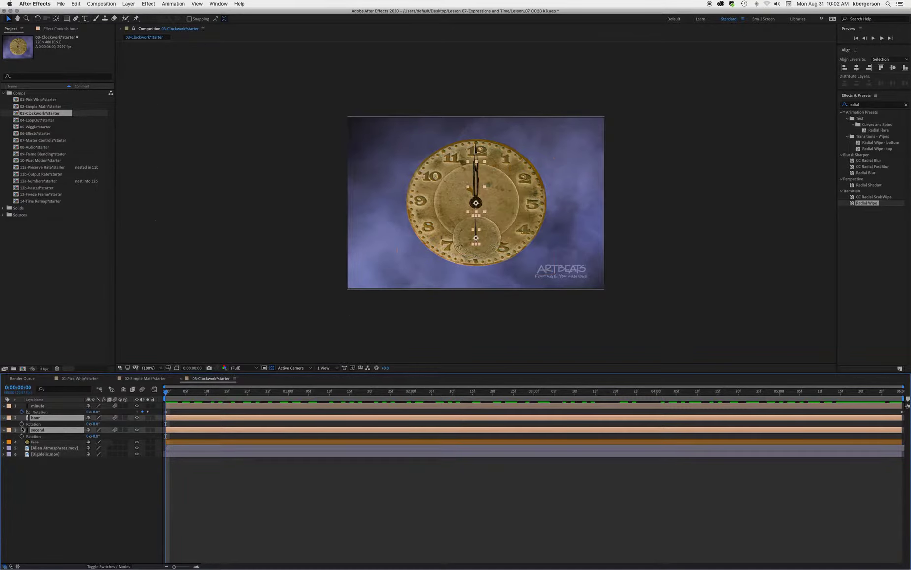
left_click(79, 481)
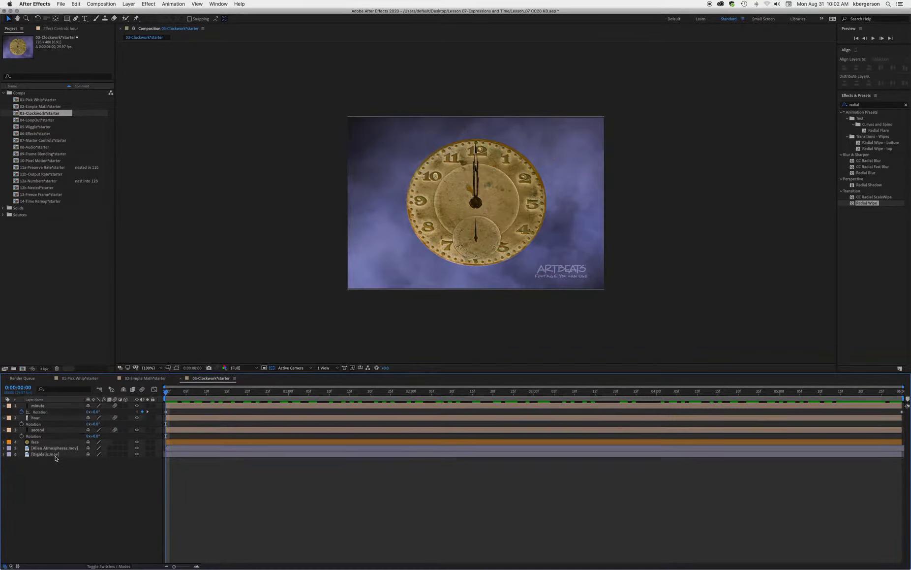
Step: Pick-whip the hour Rotation expression to thisComp.layer("minute").transform.rotation and scrub to check both hands
left_click(22, 425)
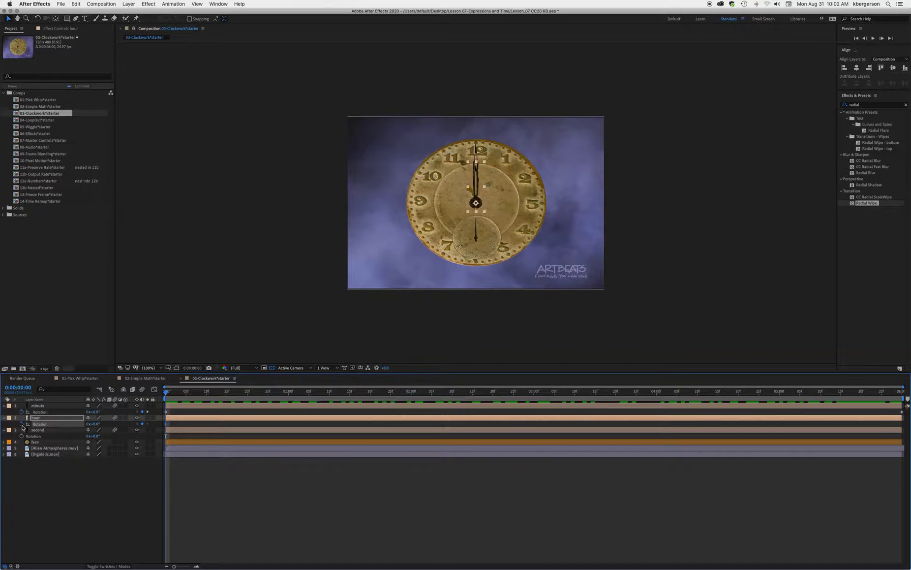
left_click(22, 424, "alt")
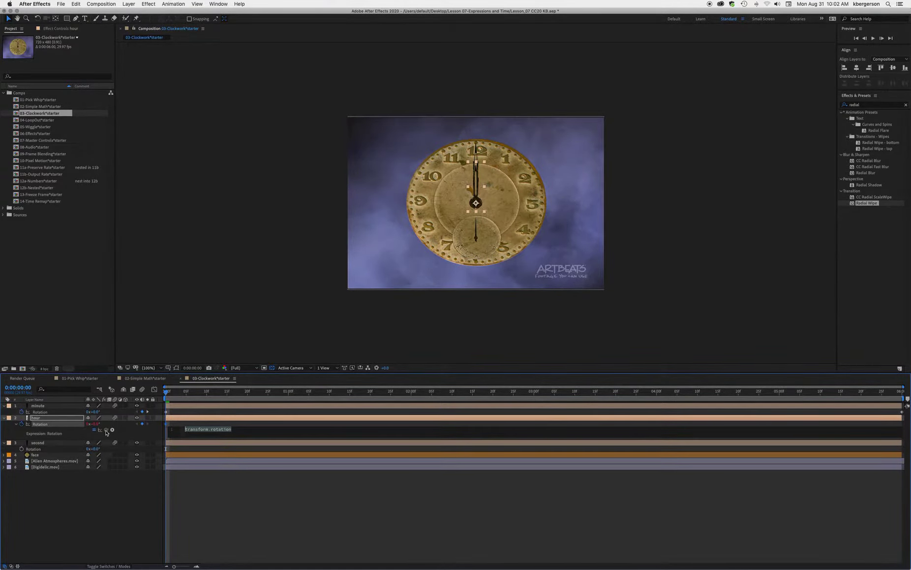
left_click_drag(106, 430, 35, 415)
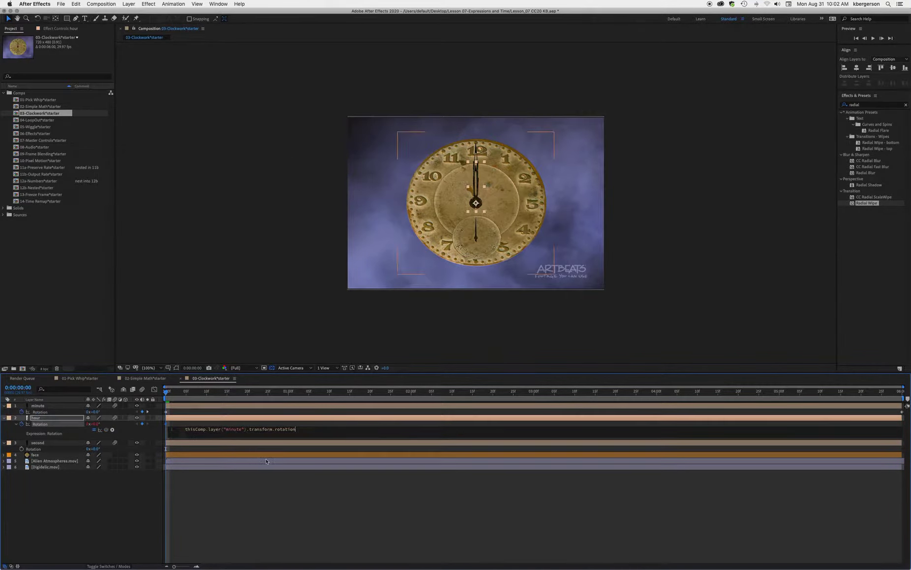
left_click(272, 443)
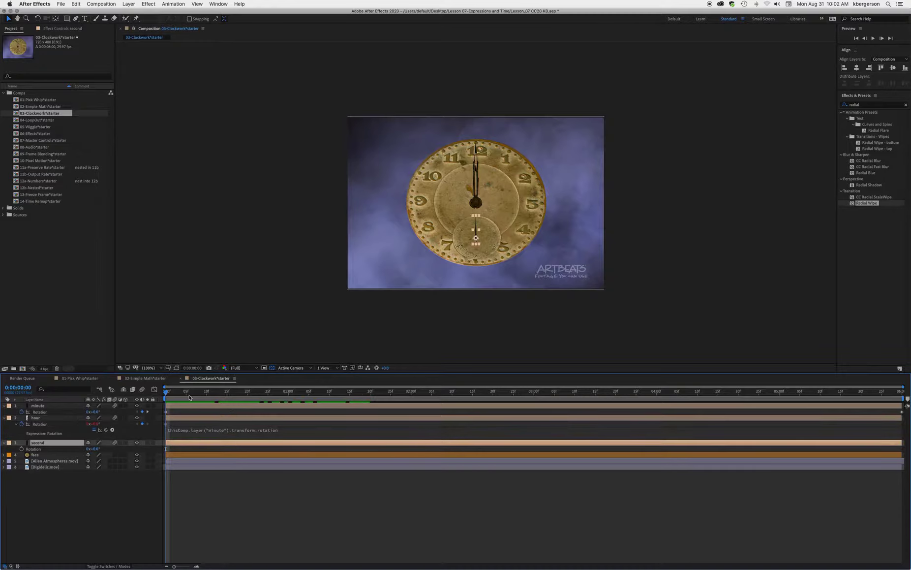
key("Page_Down")
key("Page_Down")
key("Page_Down")
key("Page_Down")
left_click_drag(185, 399, 99, 529)
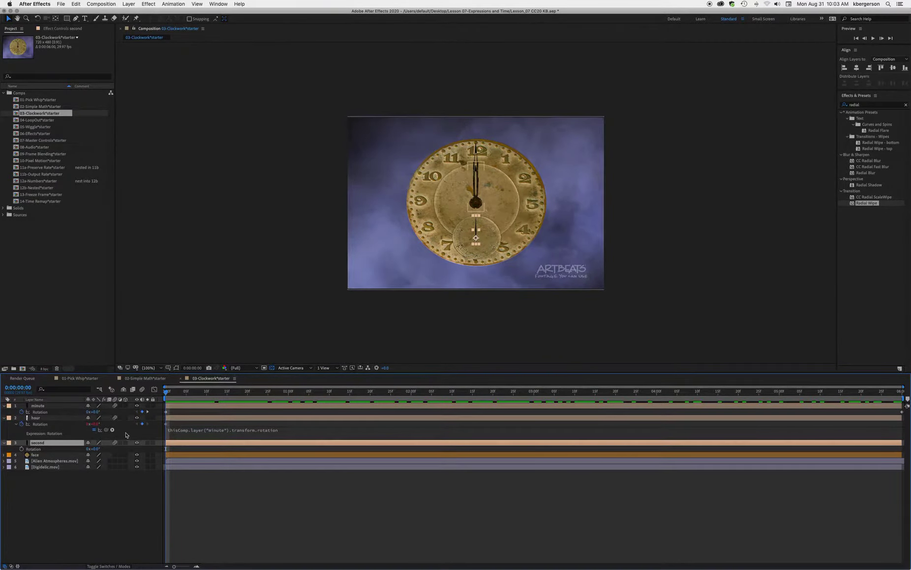
Step: Append /12 to the hour rotation expression and preview the slower hour hand
left_click(297, 430)
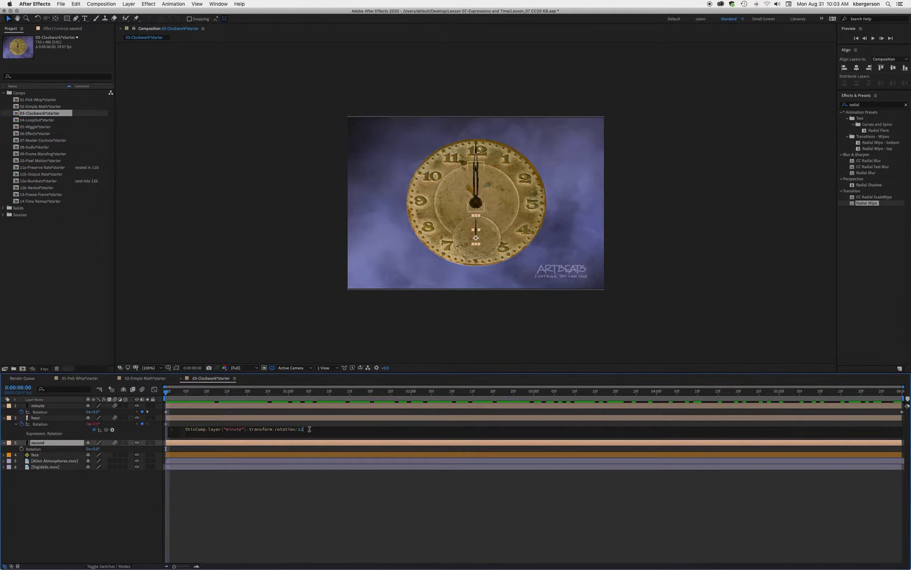
left_click(309, 445)
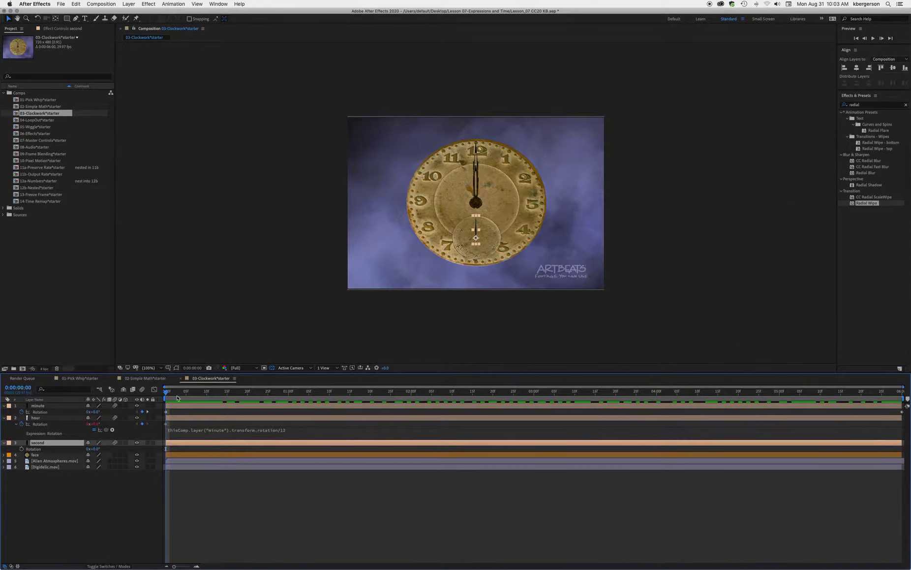
left_click_drag(167, 395, 619, 443)
key("space")
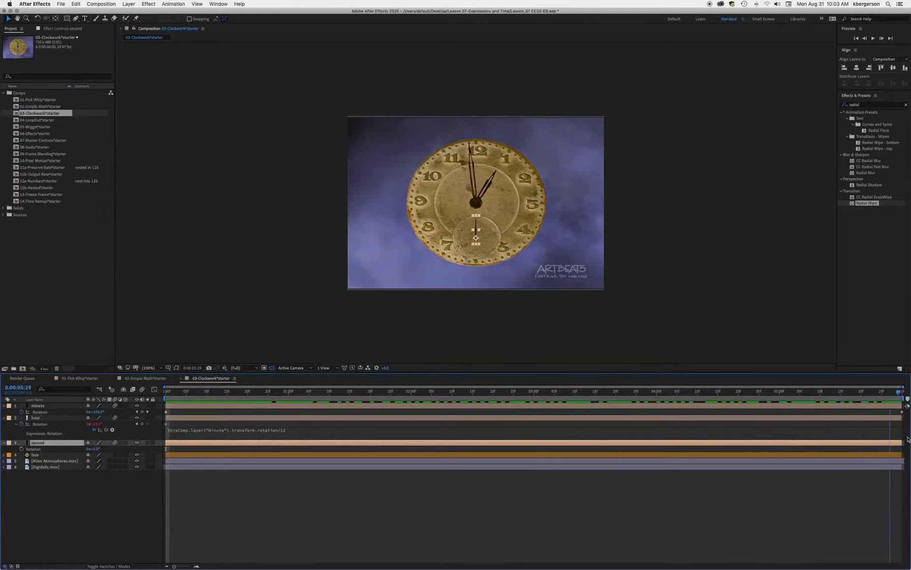
key("space")
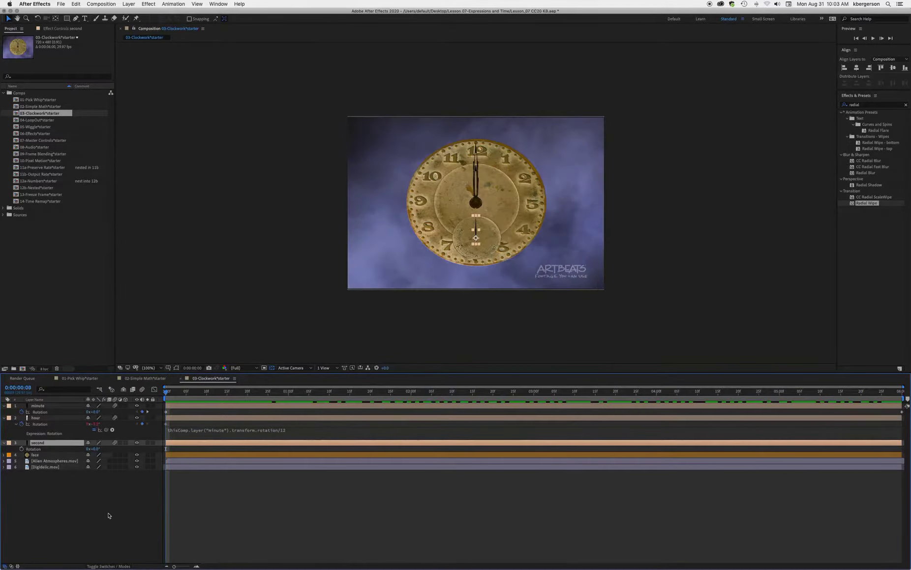
Step: Add a Rotation expression to the second layer linked to the minute layer's Rotation
left_click(22, 449, "alt")
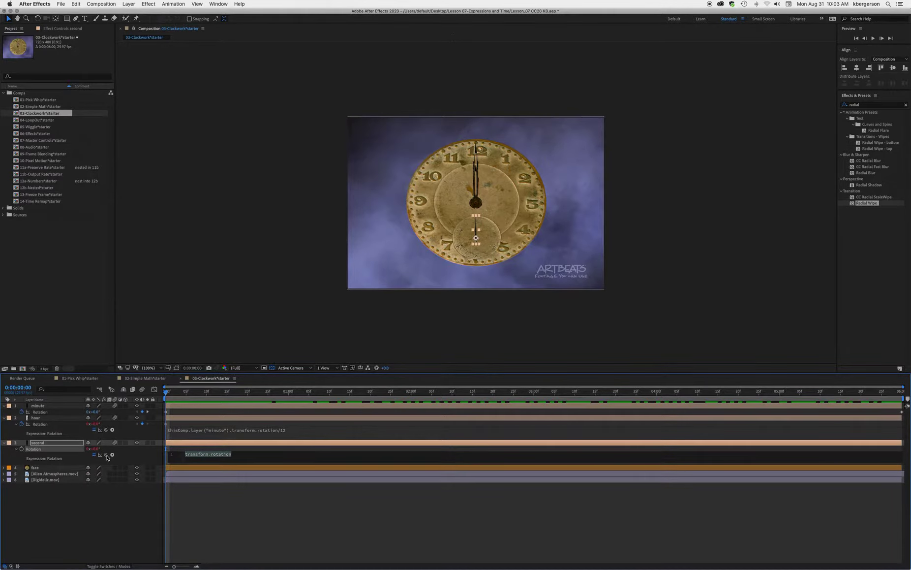
left_click_drag(108, 457, 42, 414)
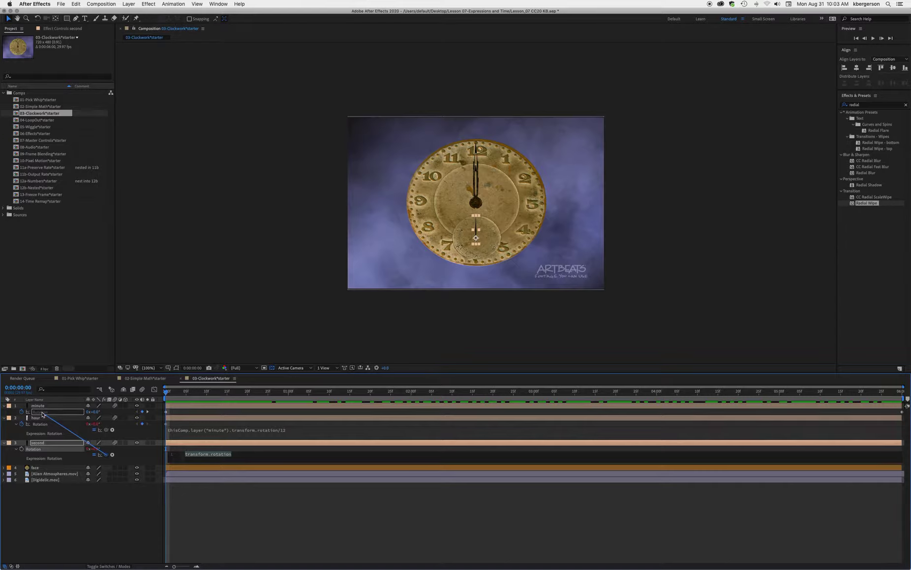
left_click_drag(42, 414, 42, 415)
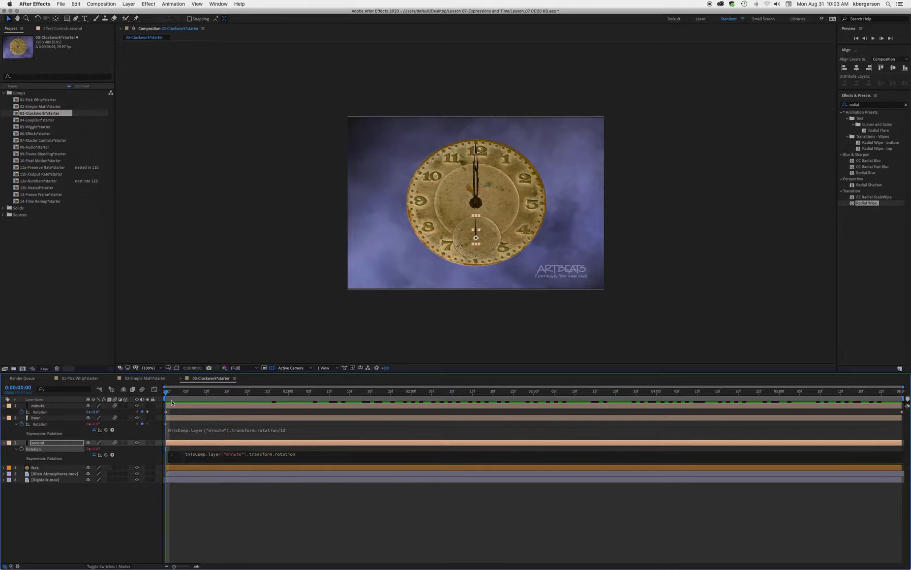
left_click_drag(165, 394, 140, 514)
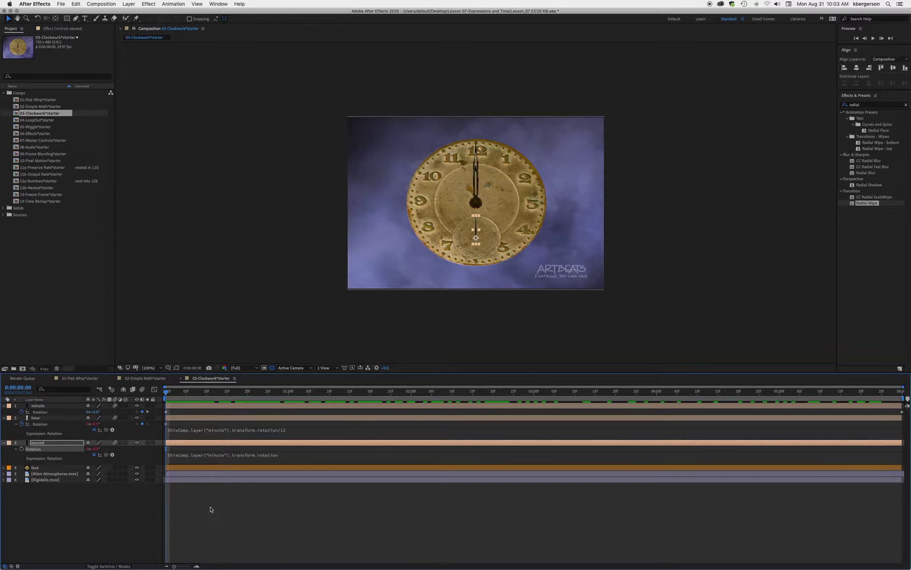
Step: Multiply the second hand's expression by 60 and scrub to preview the faster hand
left_click(289, 453)
left_click(313, 455)
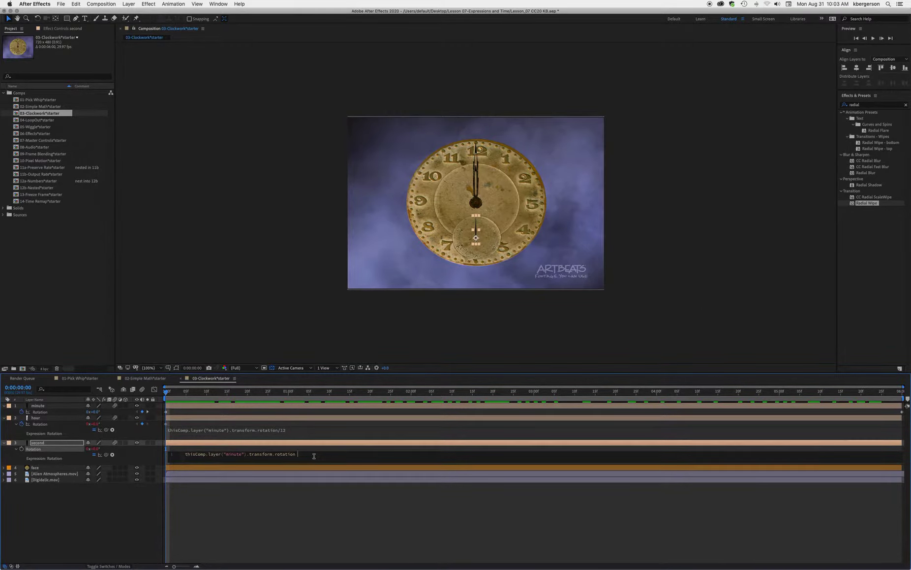
type("*")
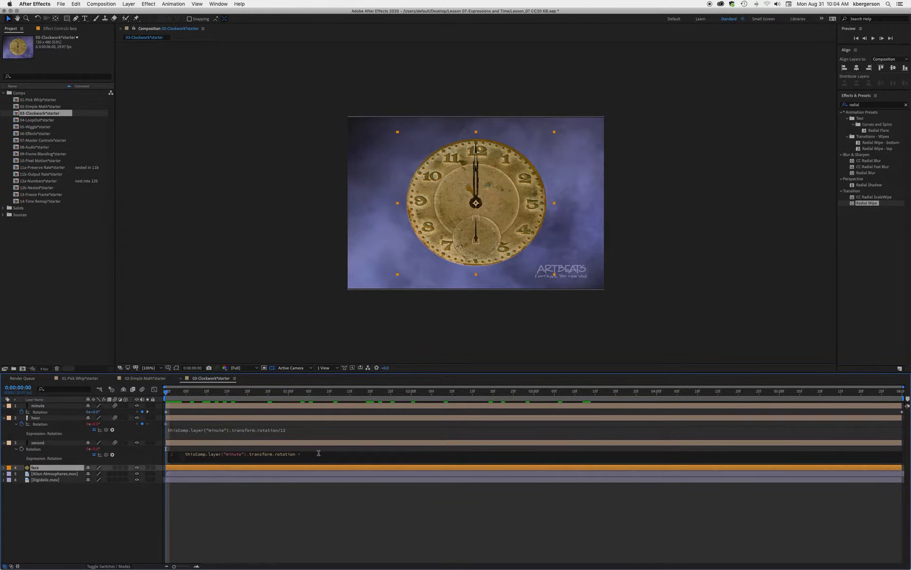
left_click(258, 494)
left_click_drag(176, 388, 115, 556)
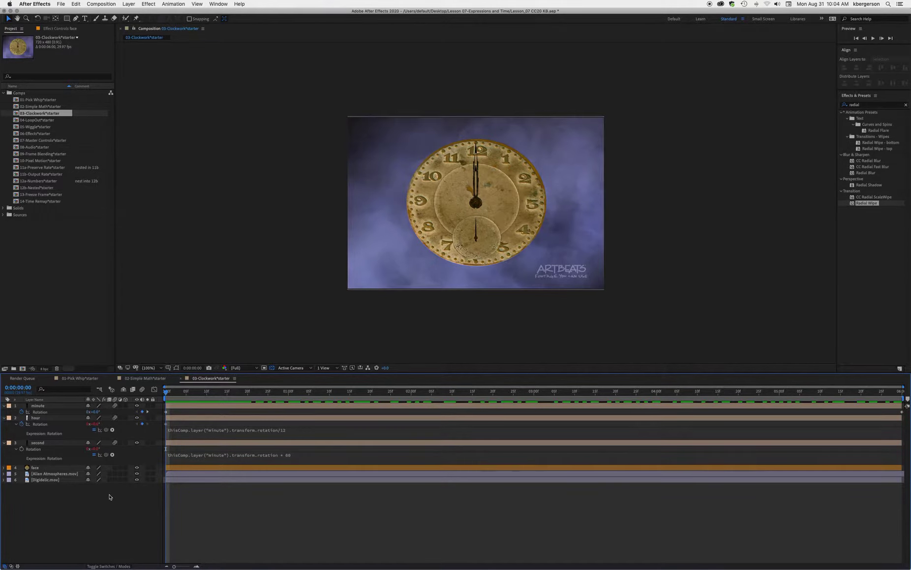
left_click(74, 474)
left_click(70, 478)
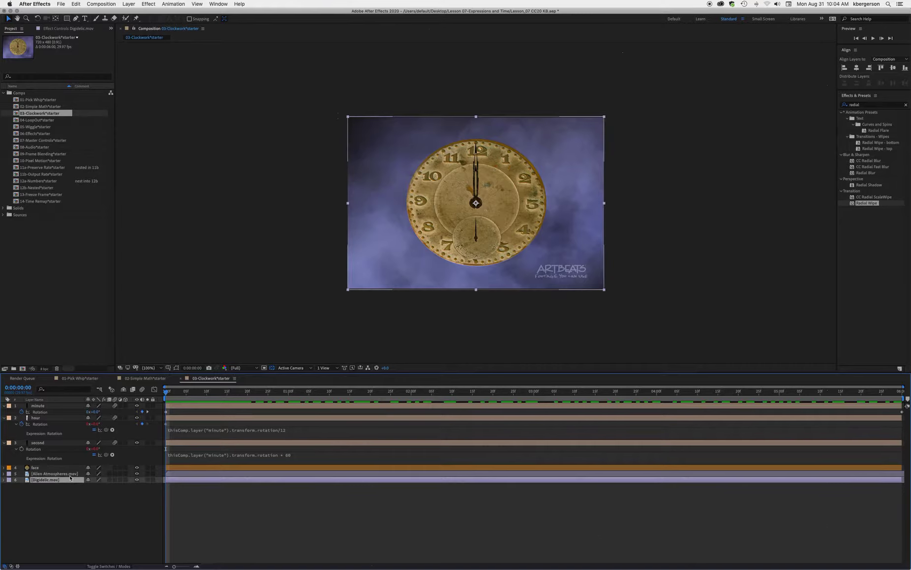
left_click(71, 474)
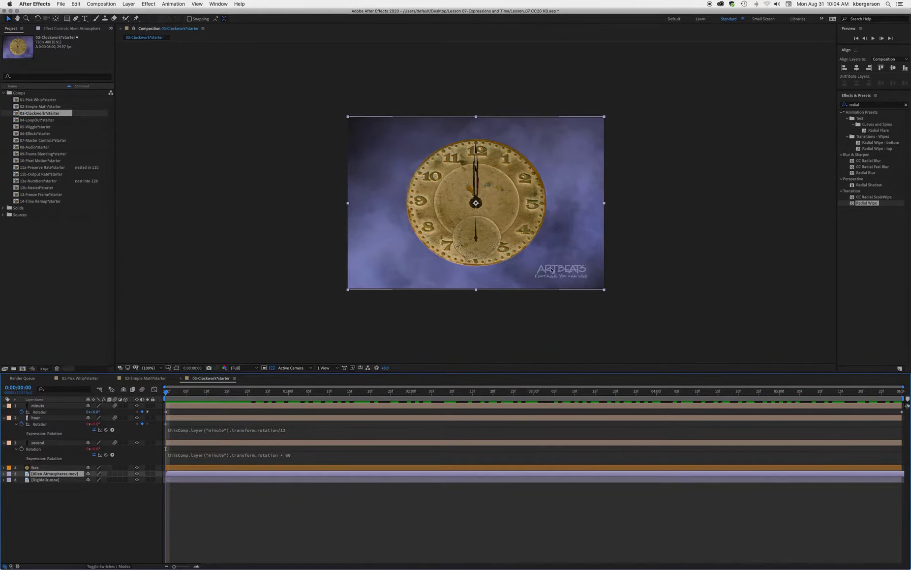
left_click(136, 473)
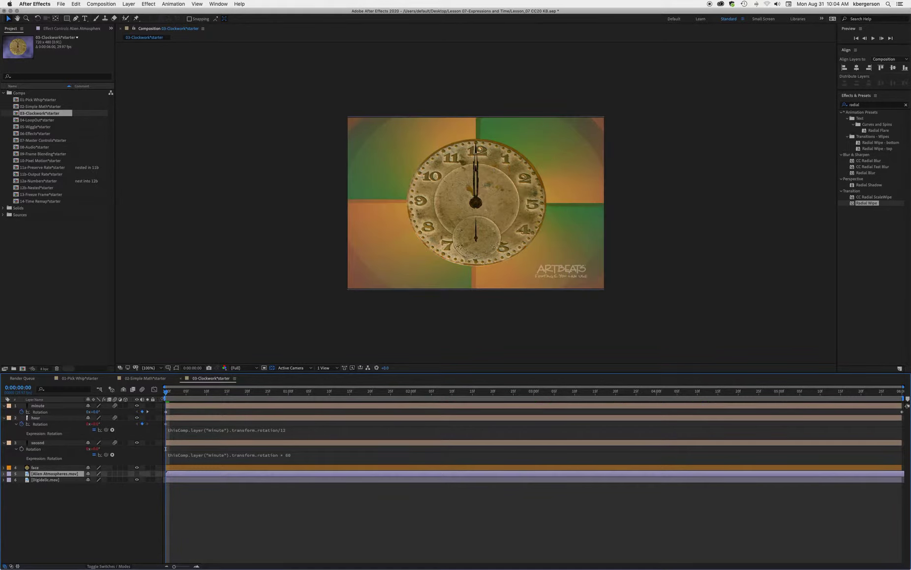
left_click(136, 479)
left_click(137, 473)
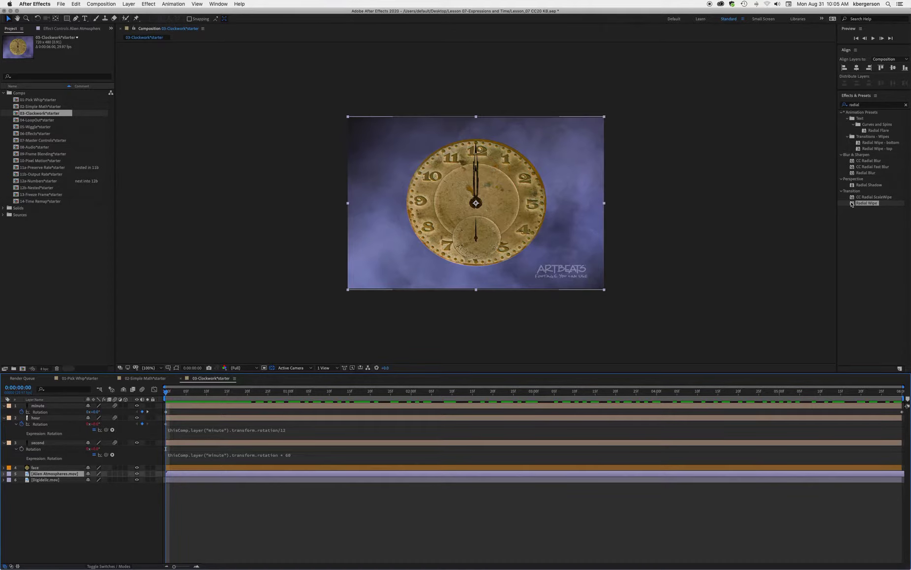
Step: Apply Radial Wipe to Alien Atmospheres and link Transition Completion to the minute layer's Rotation
left_click_drag(854, 203, 206, 475)
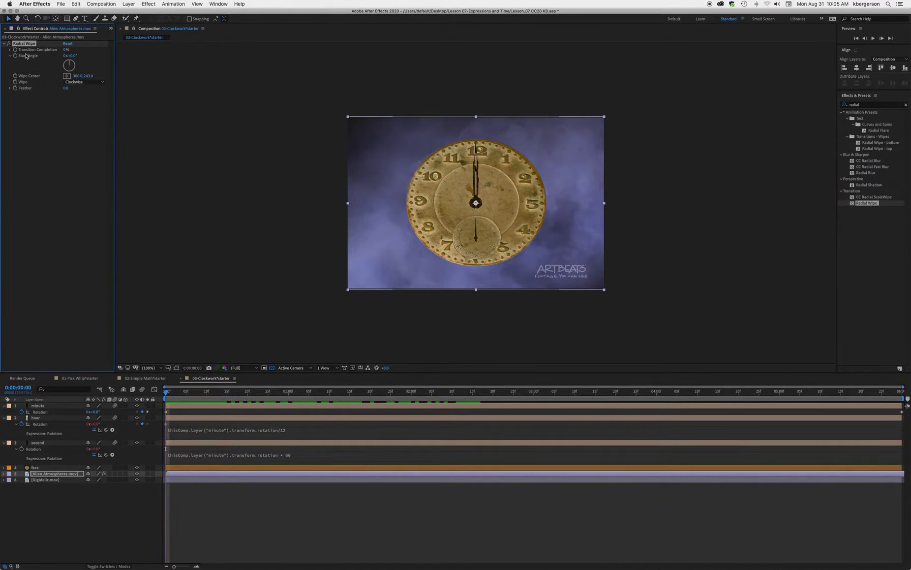
mouse_move(66, 50)
left_mouse_down()
mouse_move(109, 55)
mouse_move(59, 55)
left_mouse_up()
left_click(15, 52, "alt")
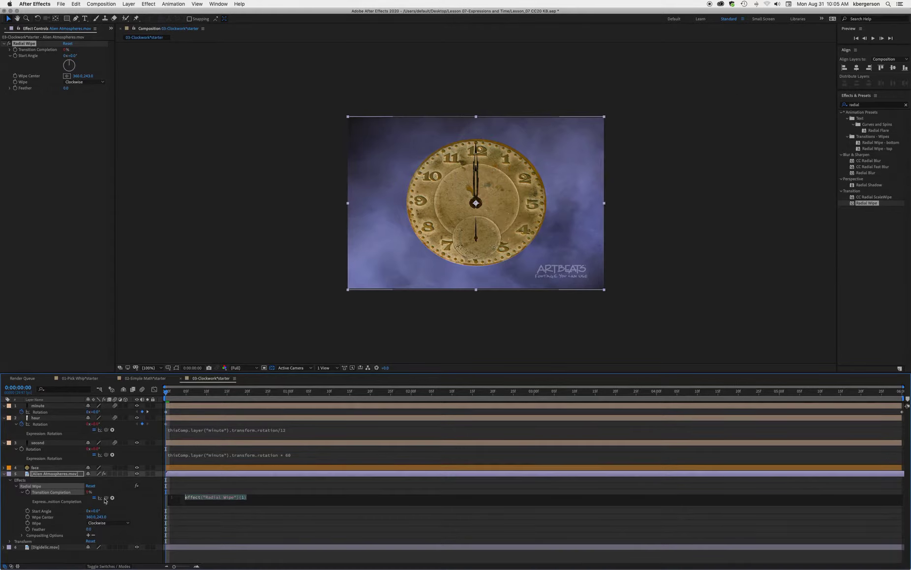
left_click_drag(104, 499, 39, 413)
left_click(5, 417)
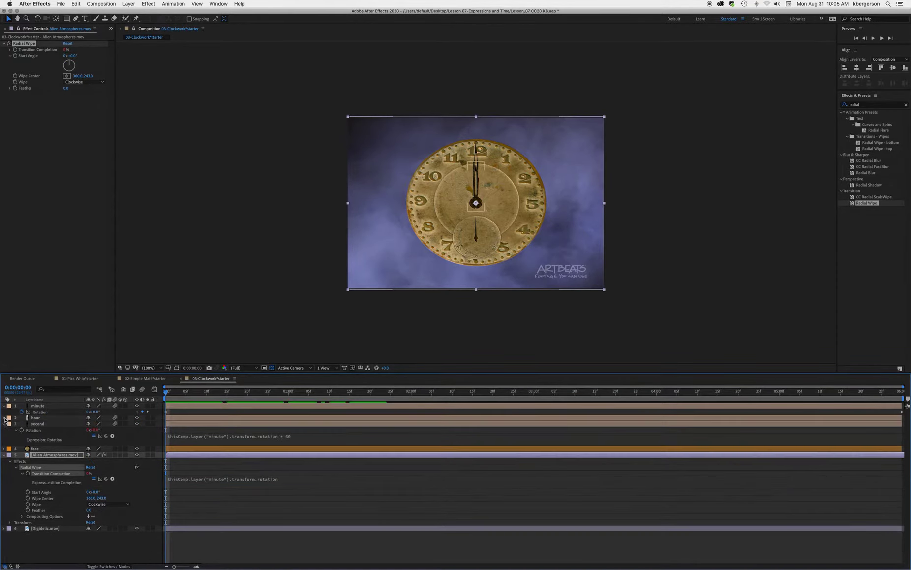
left_click(4, 424)
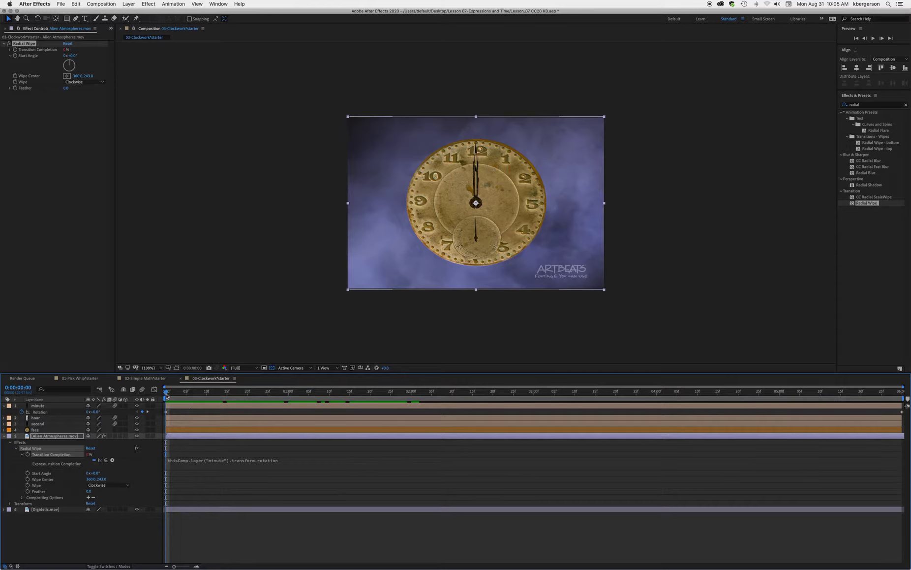
left_click_drag(166, 399, 156, 436)
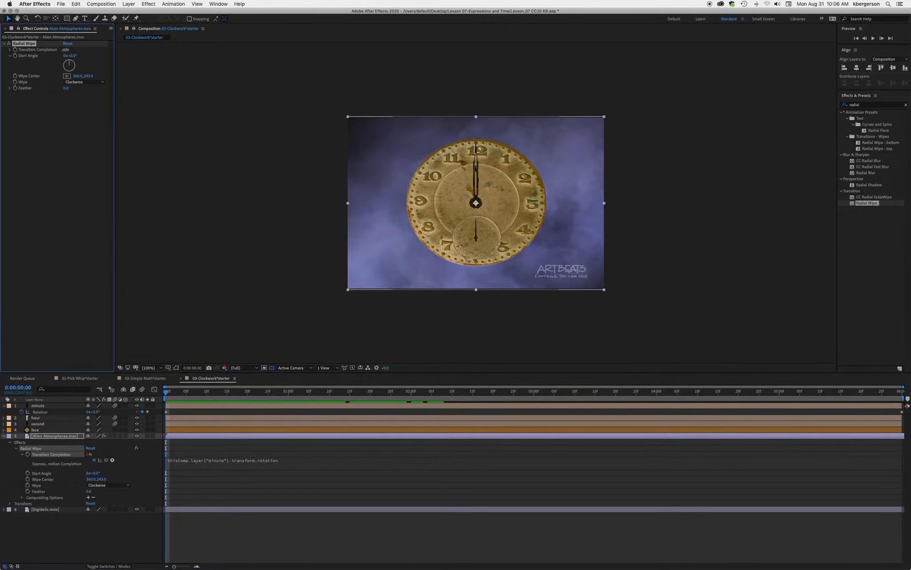
left_click_drag(65, 50, 81, 52)
left_click(113, 460)
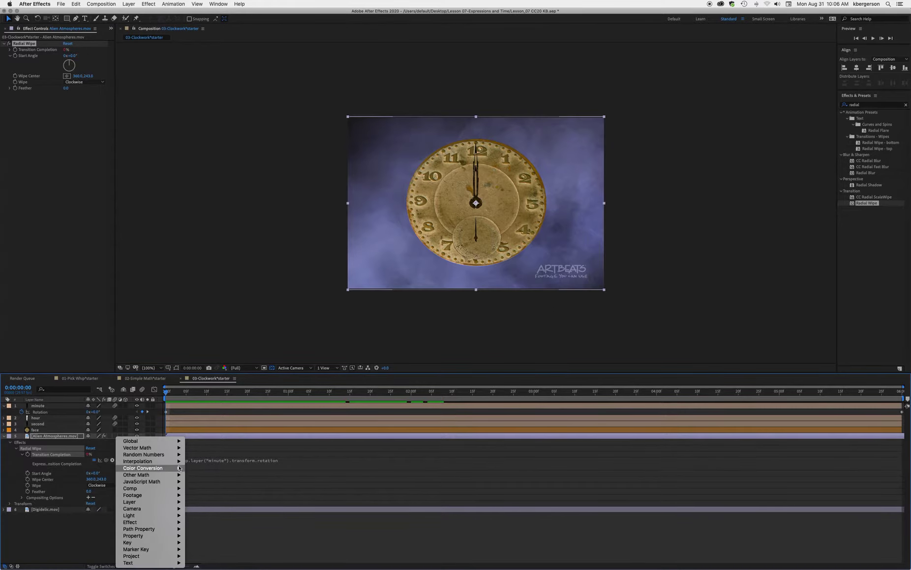
Step: Insert the Interpolation linear function into Transition Completion and set its arguments to 0, 360, 0, 100
mouse_move(173, 463)
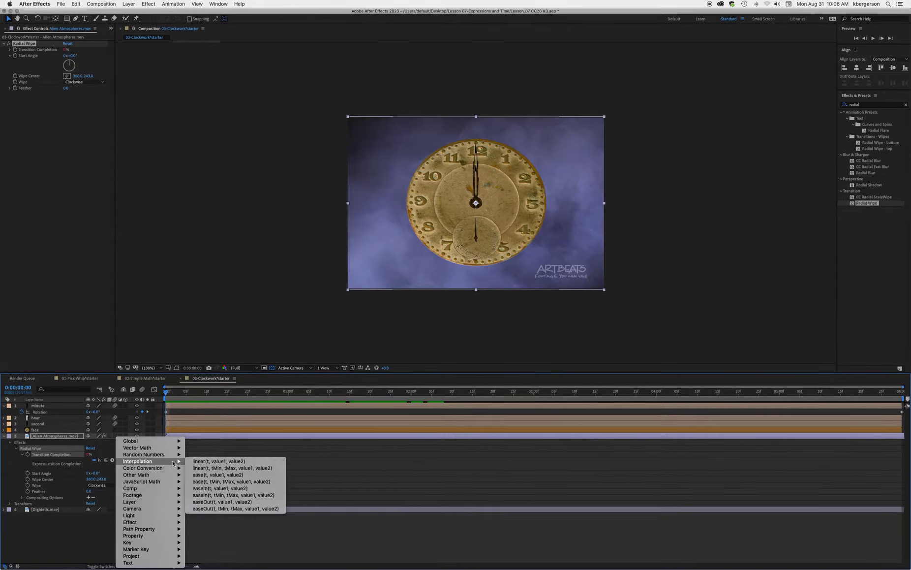
left_click(273, 468)
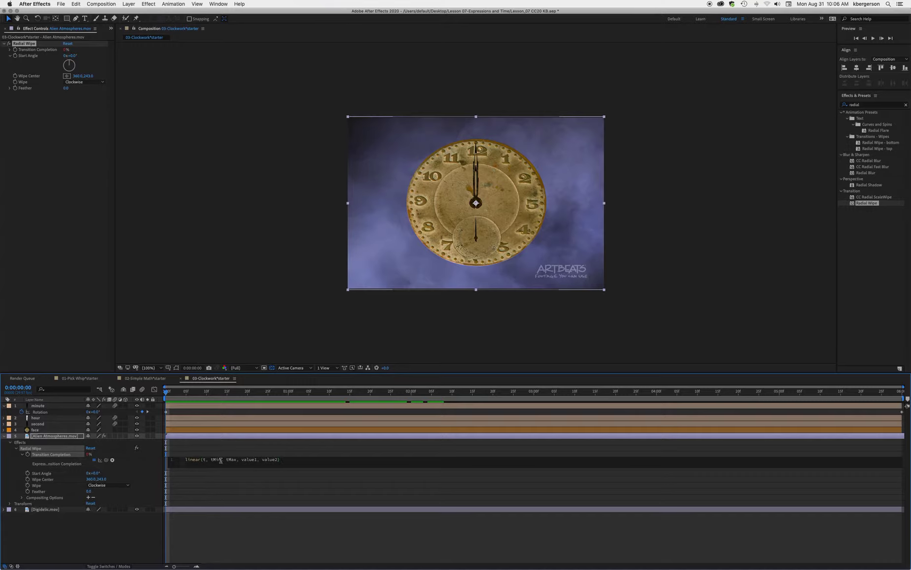
key("BackSpace")
key("BackSpace")
key("BackSpace")
key("BackSpace")
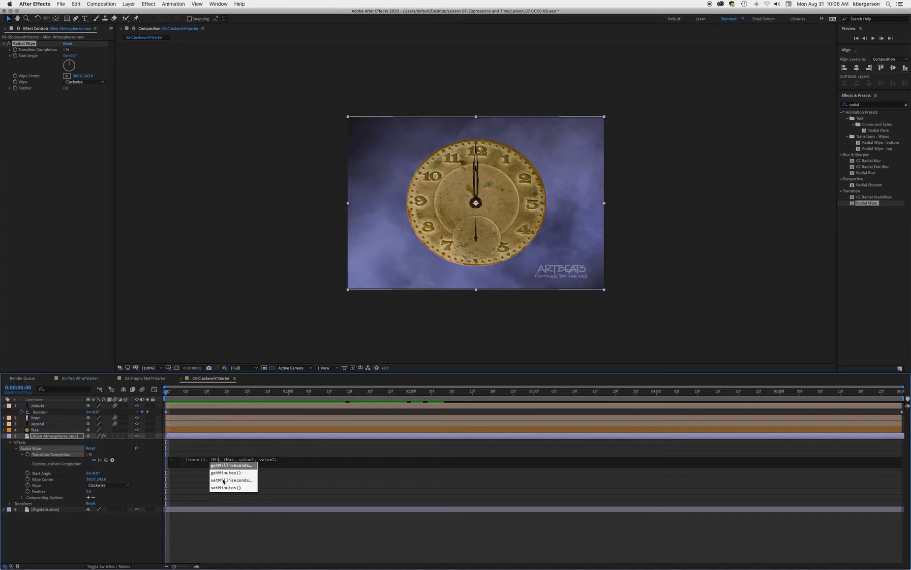
type("0")
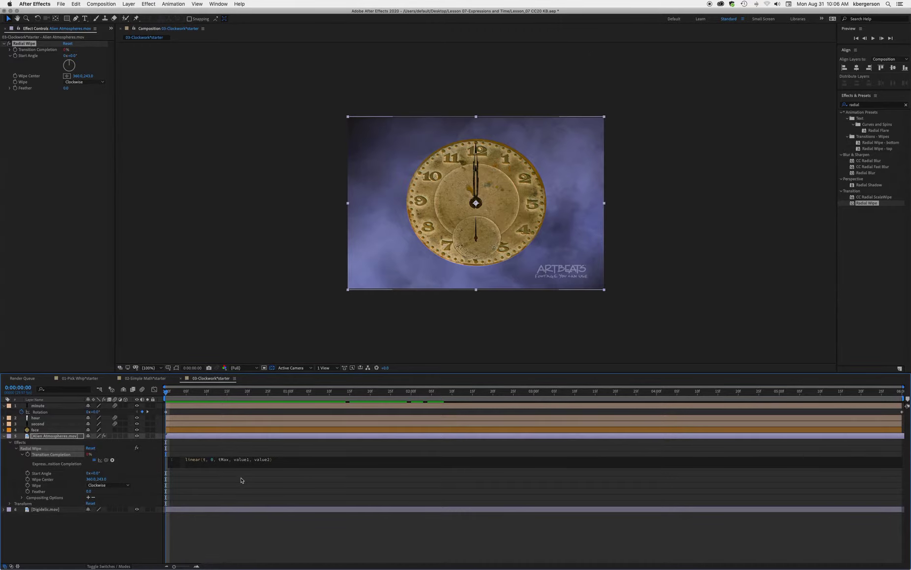
key("BackSpace")
key("BackSpace")
key("BackSpace")
key("BackSpace")
type("360")
left_click(248, 459)
key("BackSpace")
key("BackSpace")
key("BackSpace")
key("BackSpace")
key("BackSpace")
key("BackSpace")
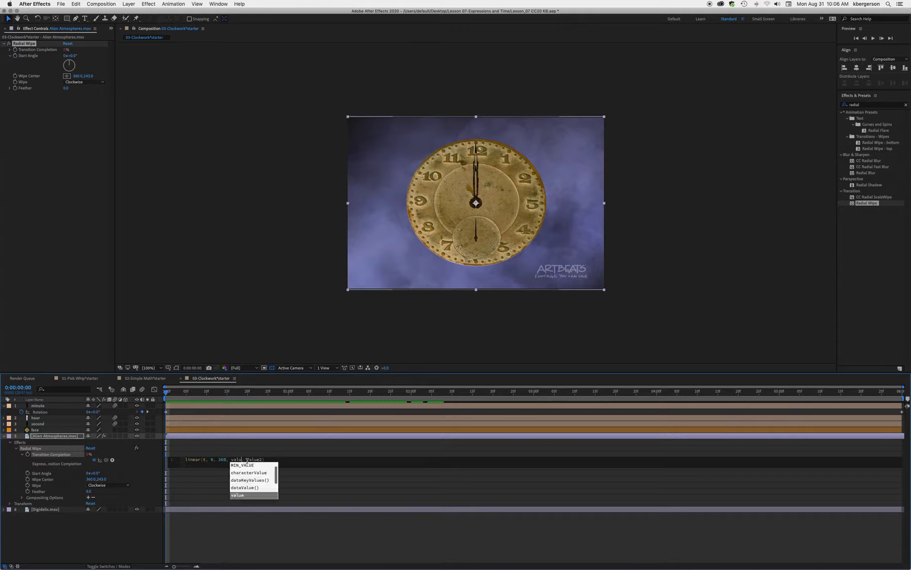
type("0")
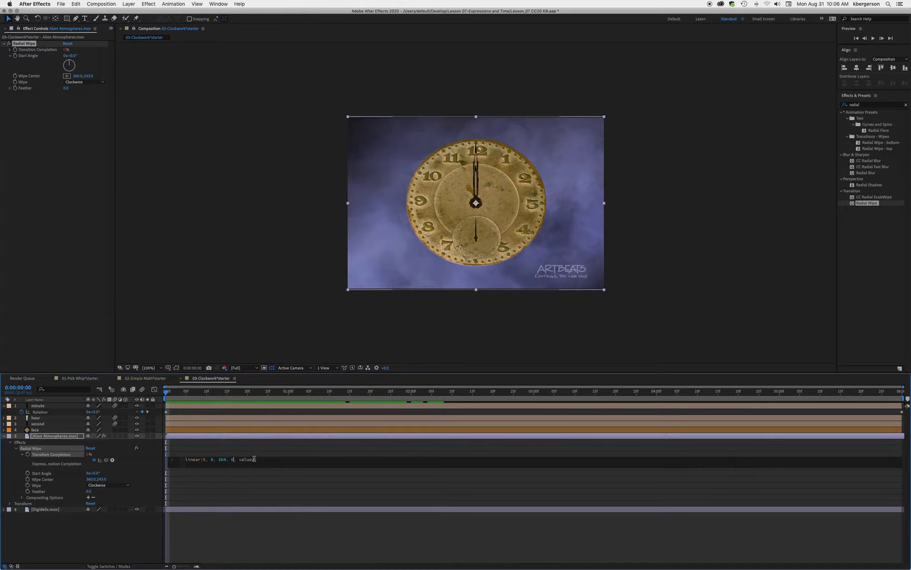
key("BackSpace")
key("BackSpace")
key("BackSpace")
key("BackSpace")
key("BackSpace")
Step: Commit the linear expression and scrub forward, which shows an expression error
left_click(247, 511)
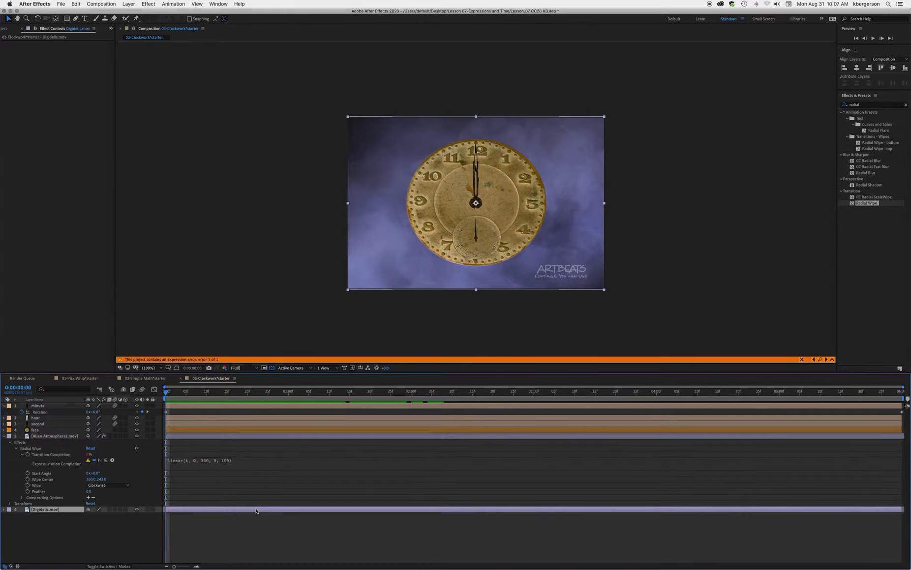
left_click(169, 393)
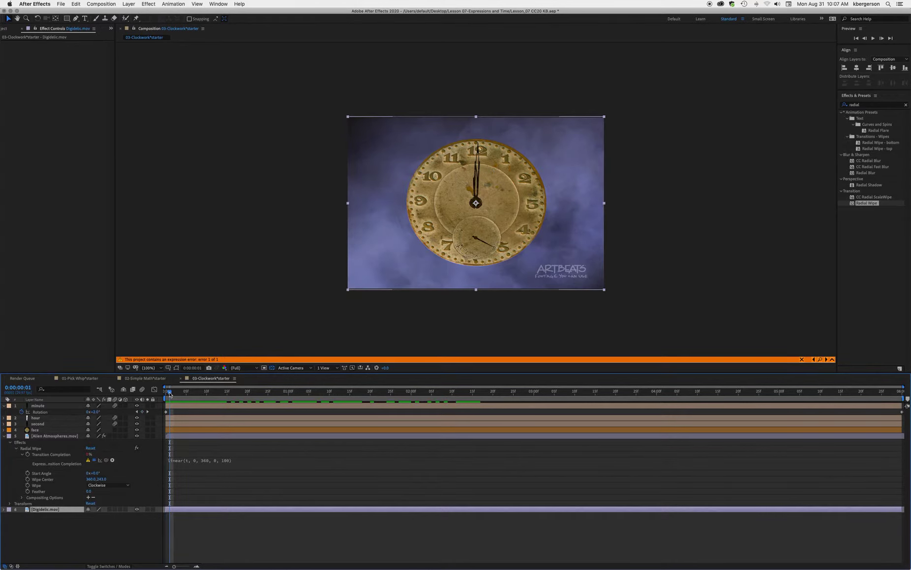
left_click_drag(170, 394, 102, 409)
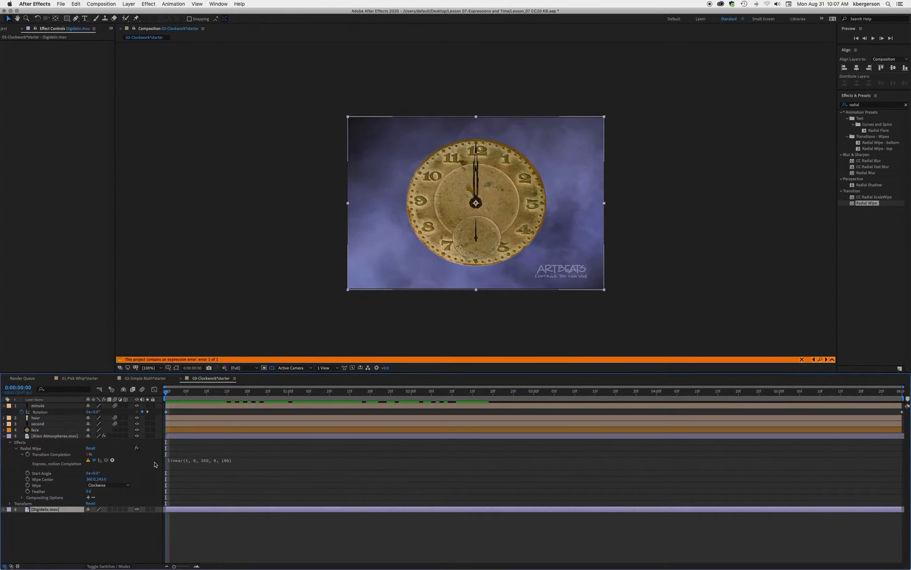
Step: Replace t with the minute layer's Rotation via pick-whip and scrub to preview the wipe
left_click(188, 464)
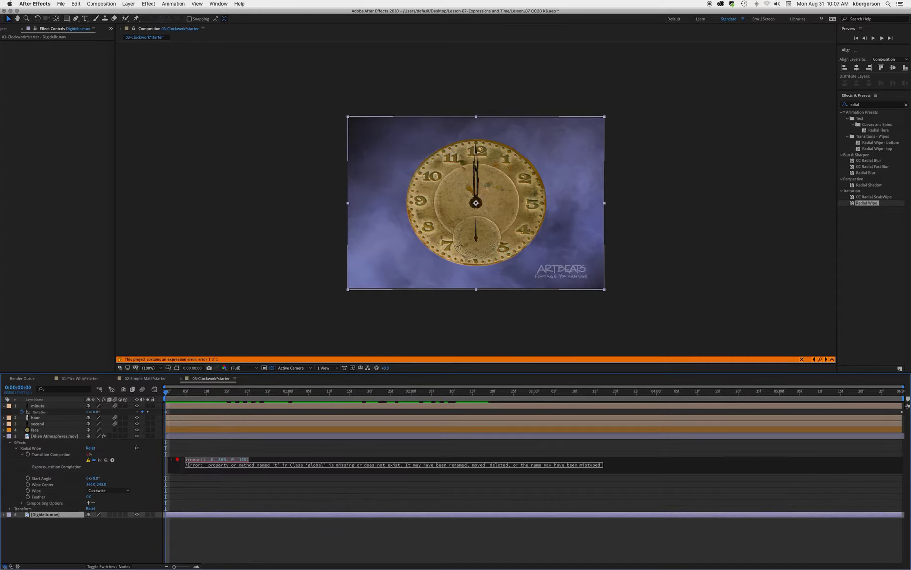
left_click(206, 459)
left_click_drag(106, 461, 45, 414)
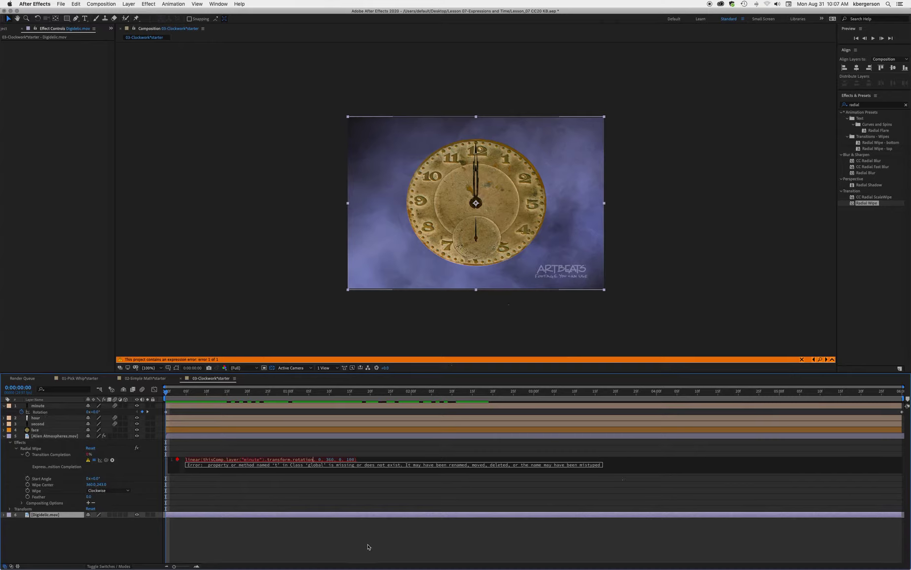
left_click(322, 517)
left_click(170, 392)
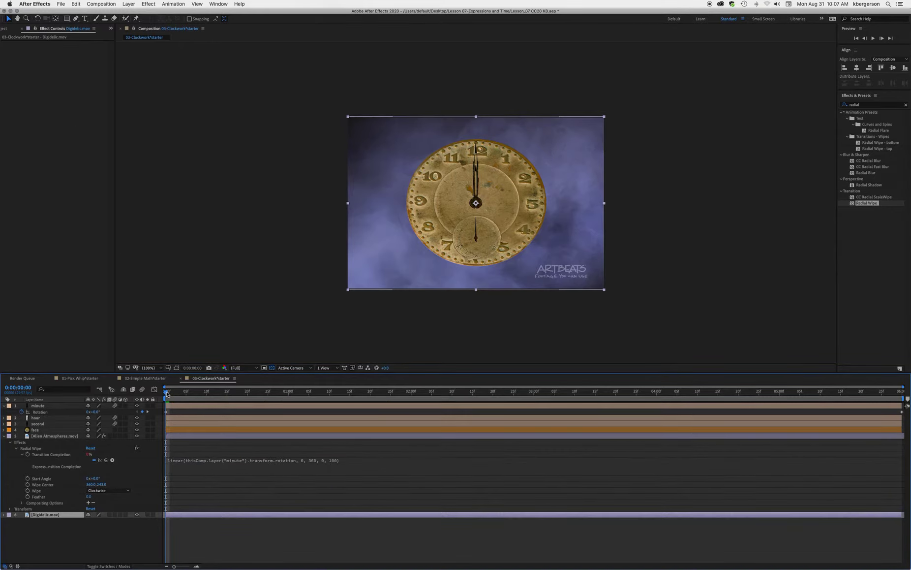
left_click_drag(173, 395, 909, 452)
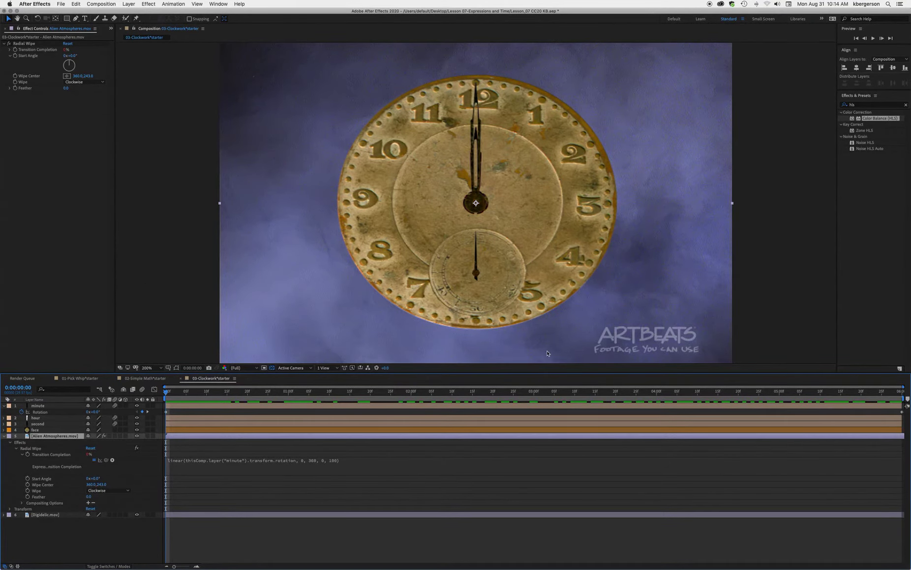
Step: Add Color Balance (HLS) to the Alien Atmospheres layer, test its Hue, and reset it to 0x+0.0°
left_click(61, 447)
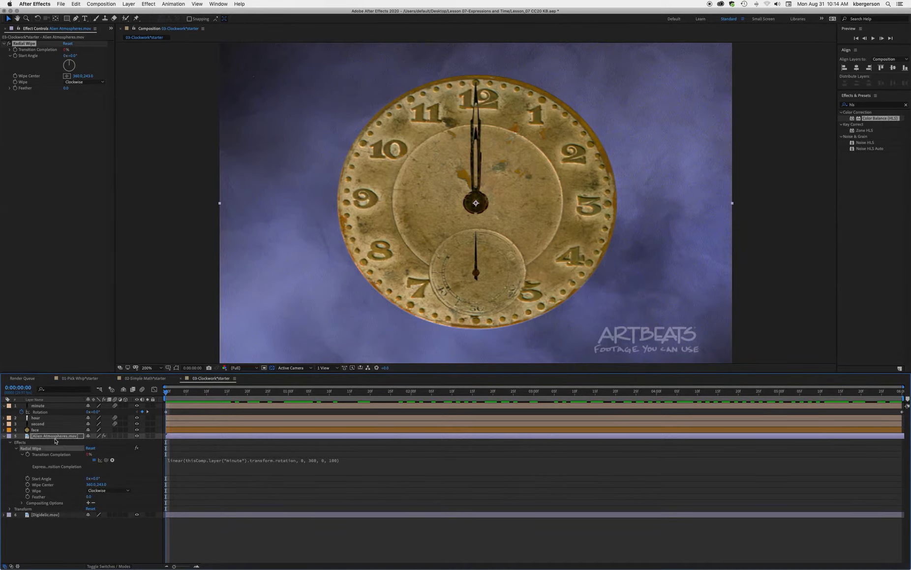
left_click(55, 439)
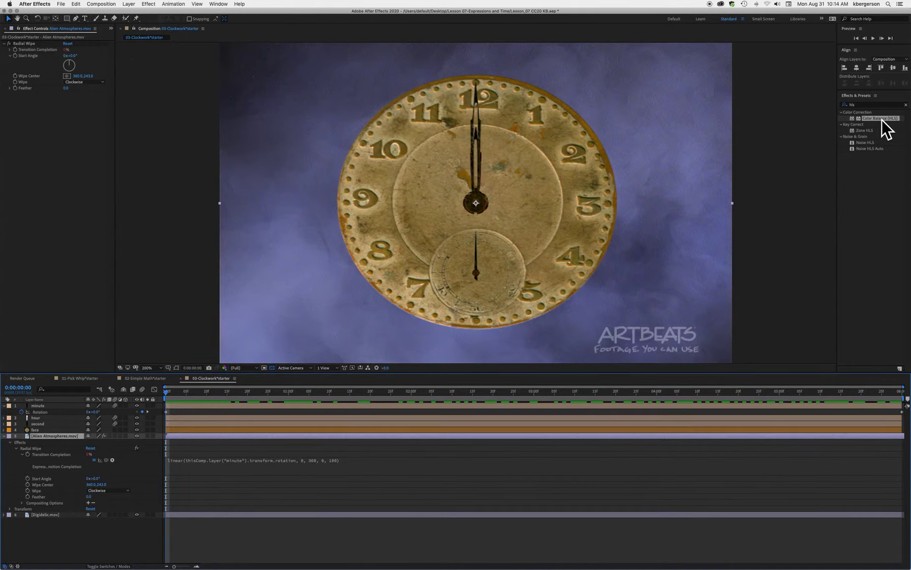
left_click_drag(854, 122, 182, 437)
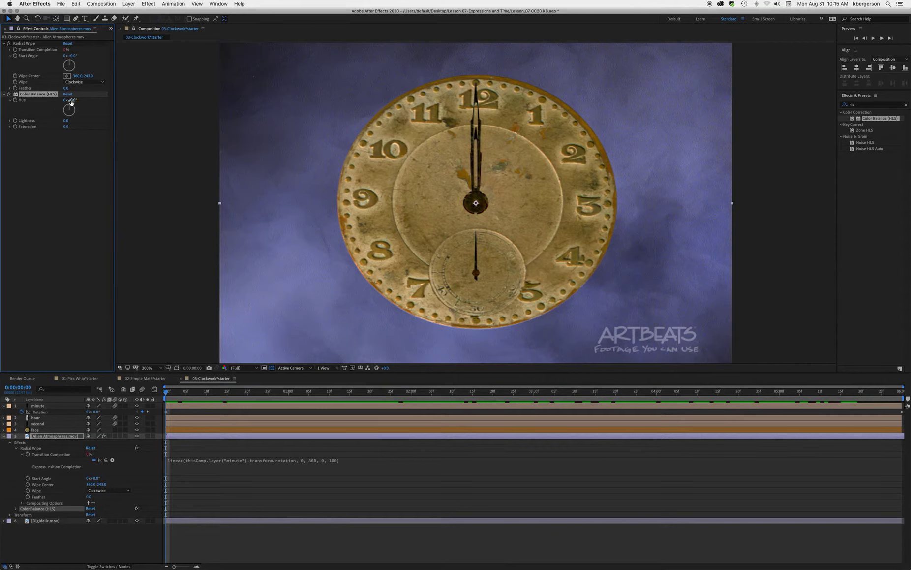
mouse_move(73, 100)
left_mouse_down()
mouse_move(143, 107)
mouse_move(78, 106)
left_mouse_up()
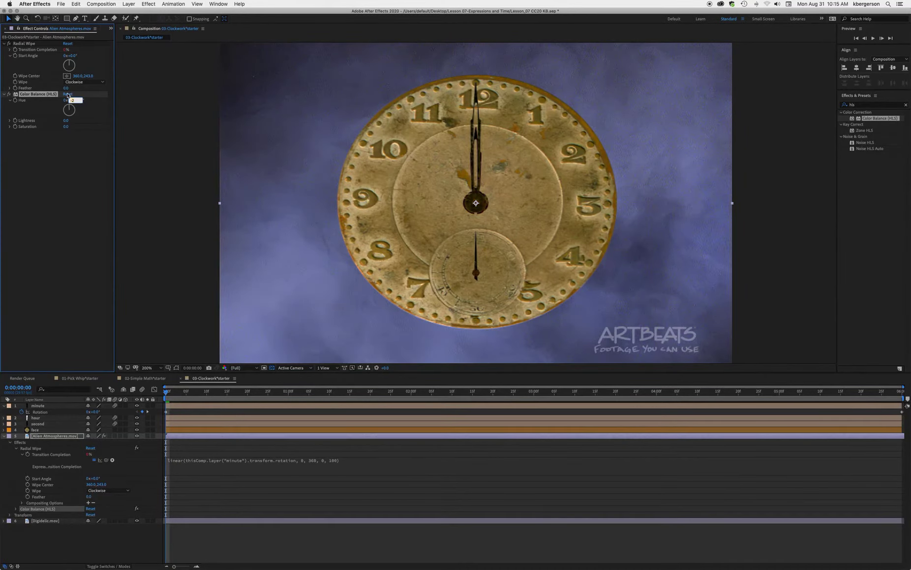
left_click(68, 96)
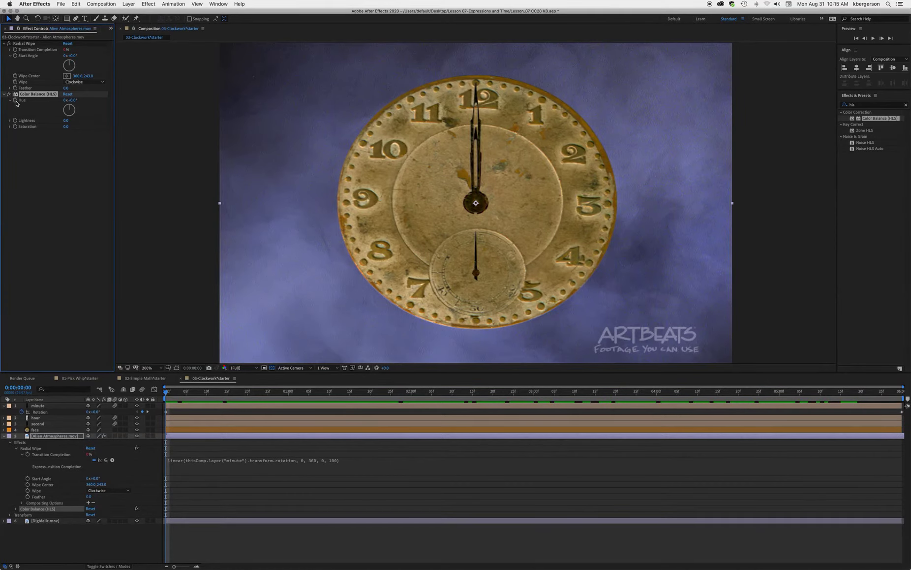
left_click(15, 101, "alt")
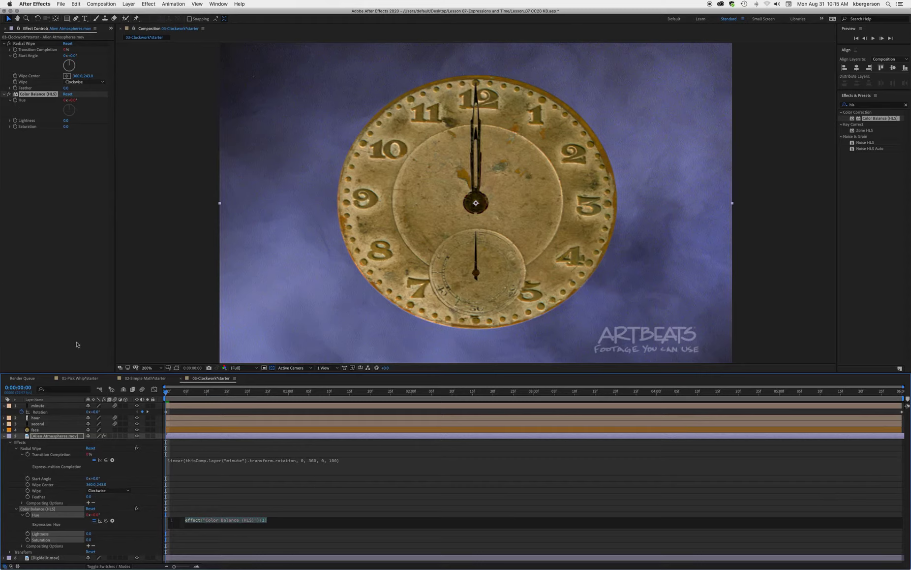
Step: Insert the linear(t, tMin, tMax, value1, value2) function into the Hue expression
left_click(112, 520)
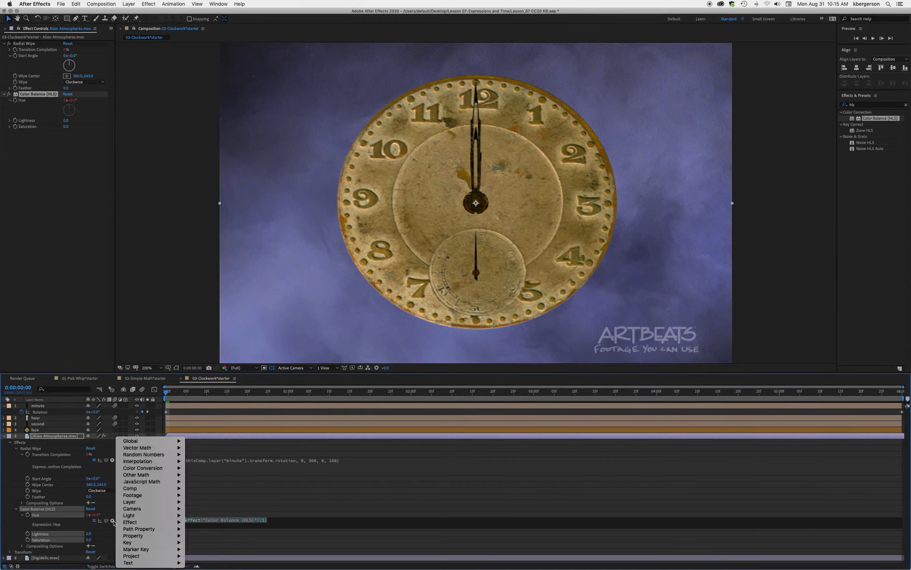
mouse_move(148, 460)
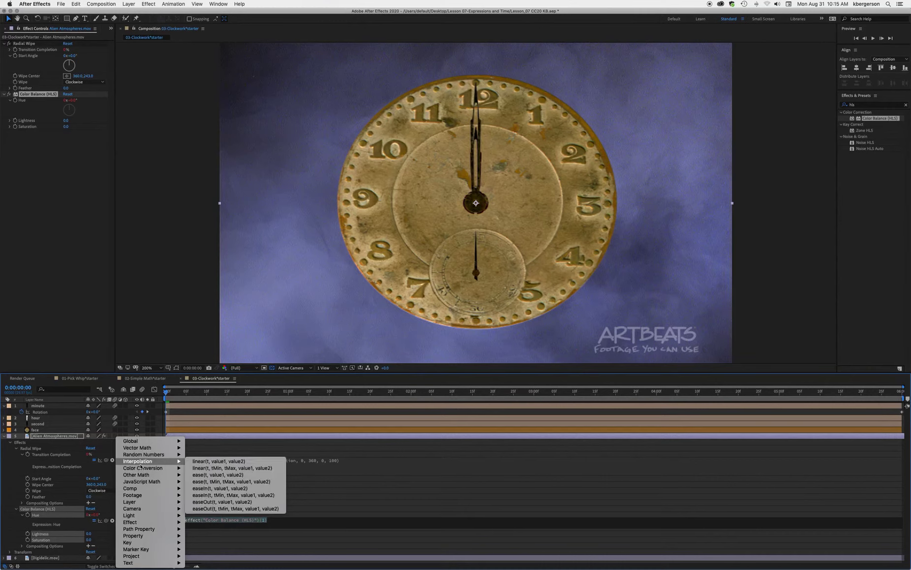
left_click(272, 469)
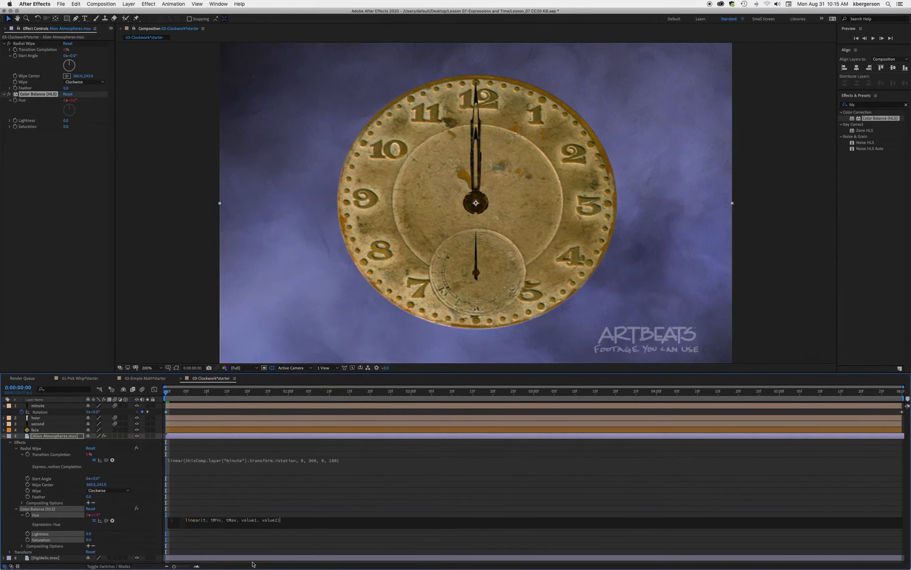
Step: Fill the Hue linear arguments with 0, 360, 0 and 100
key("BackSpace")
key("BackSpace")
key("BackSpace")
key("BackSpace")
type("0")
left_click(229, 520)
key("BackSpace")
key("BackSpace")
key("BackSpace")
key("BackSpace")
type("360")
double_click(246, 520)
type("val")
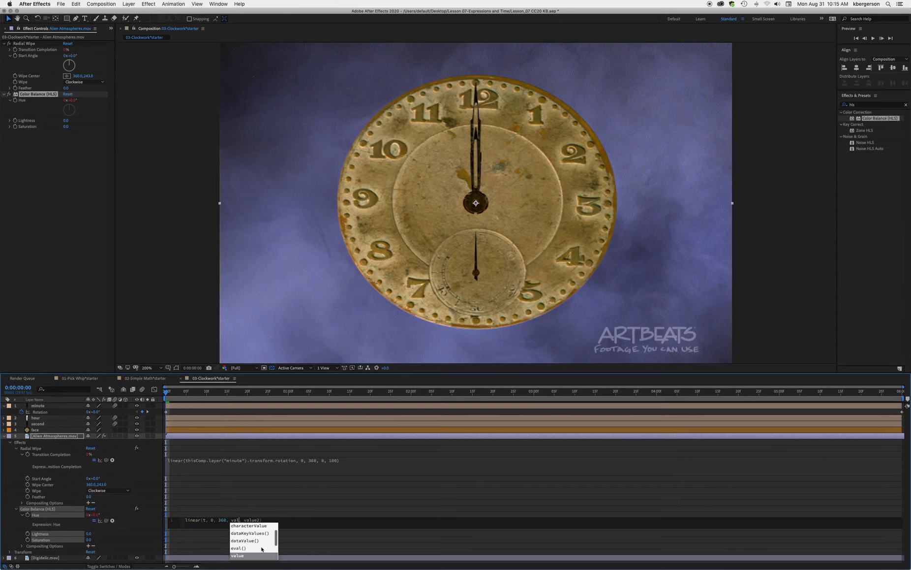
key("BackSpace")
key("BackSpace")
key("BackSpace")
type("0")
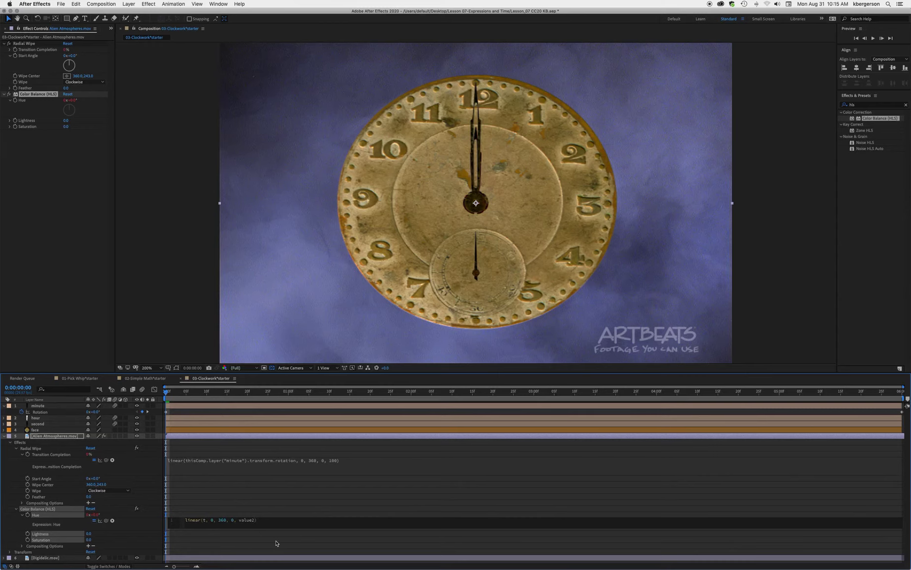
key("BackSpace")
key("BackSpace")
key("BackSpace")
type("100)")
Step: Pick-whip the Hue expression's t to the minute Rotation and preview the wipe and colour shift
left_click_drag(107, 520, 46, 413)
key("space")
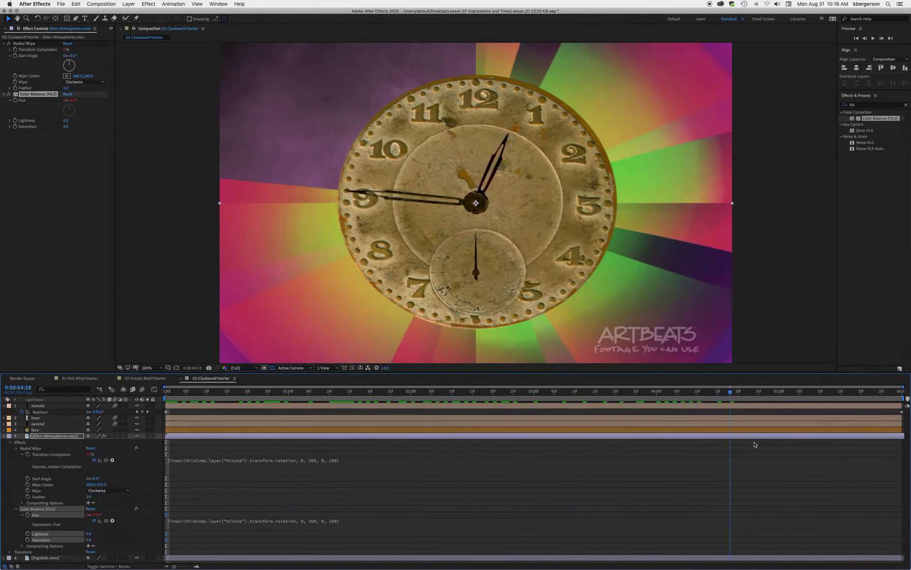
mouse_move(804, 445)
left_mouse_down()
mouse_move(492, 487)
mouse_move(231, 507)
mouse_move(747, 470)
mouse_move(824, 471)
mouse_move(460, 503)
mouse_move(253, 494)
mouse_move(827, 499)
mouse_move(811, 438)
left_mouse_up()
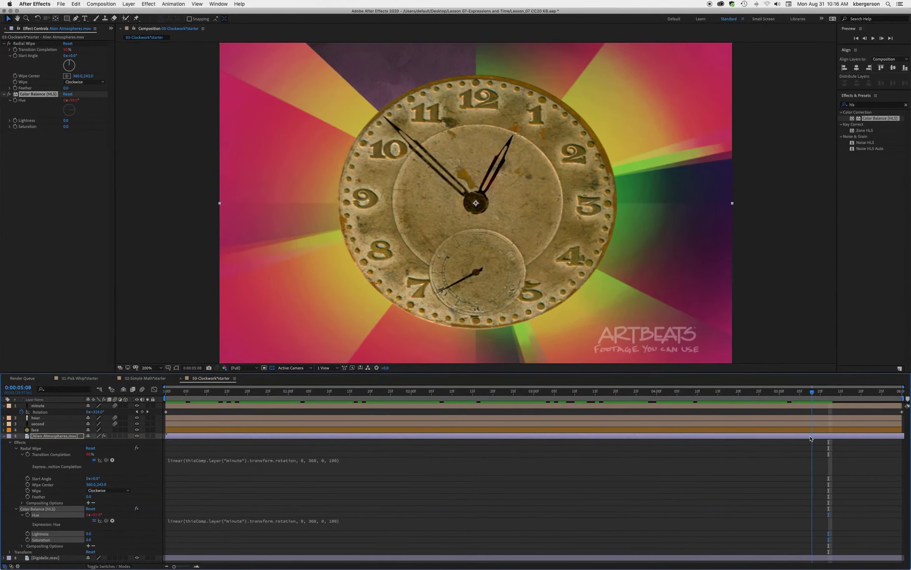